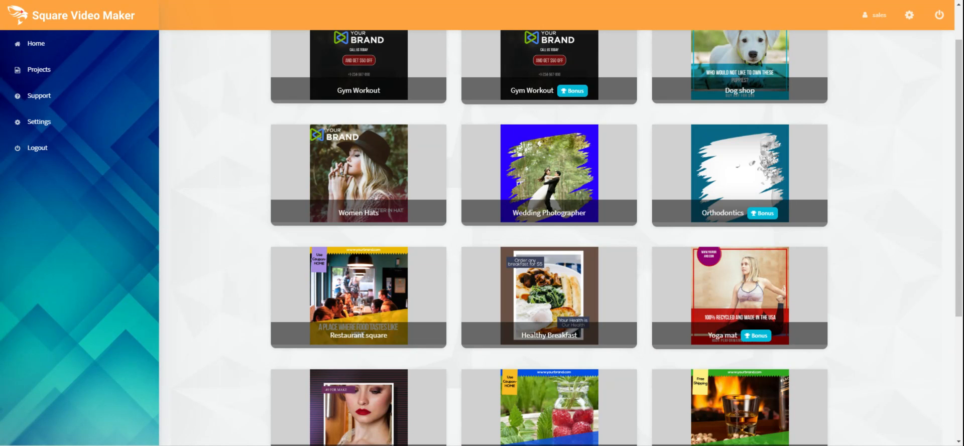
Browse the templates and create a new video from the Aquaponics template.
scroll(221, 175, down, 2)
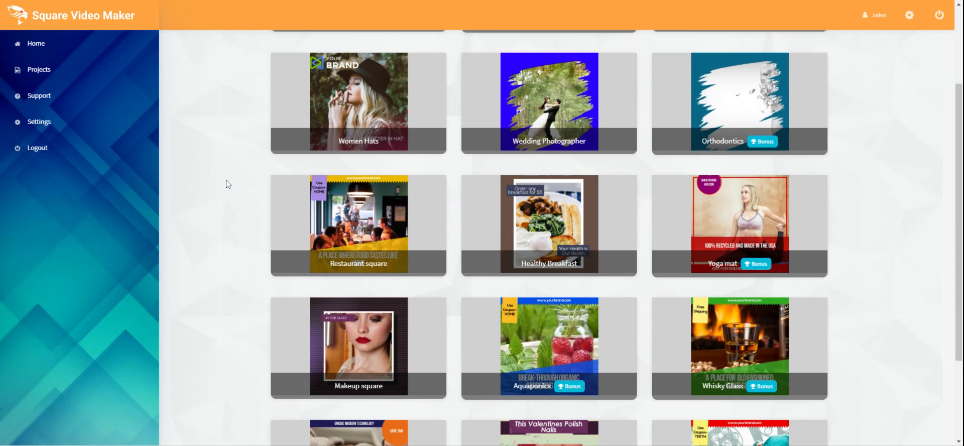
scroll(217, 175, down, 1)
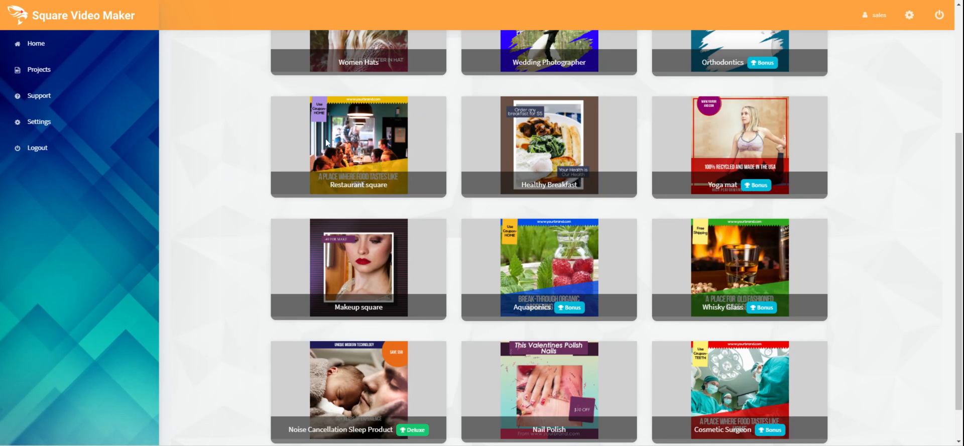
mouse_move(325, 138)
mouse_move(389, 296)
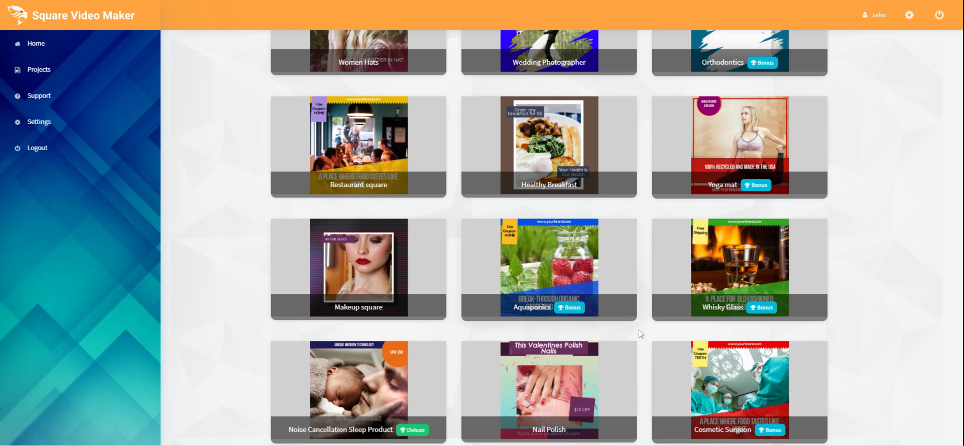
click(550, 281)
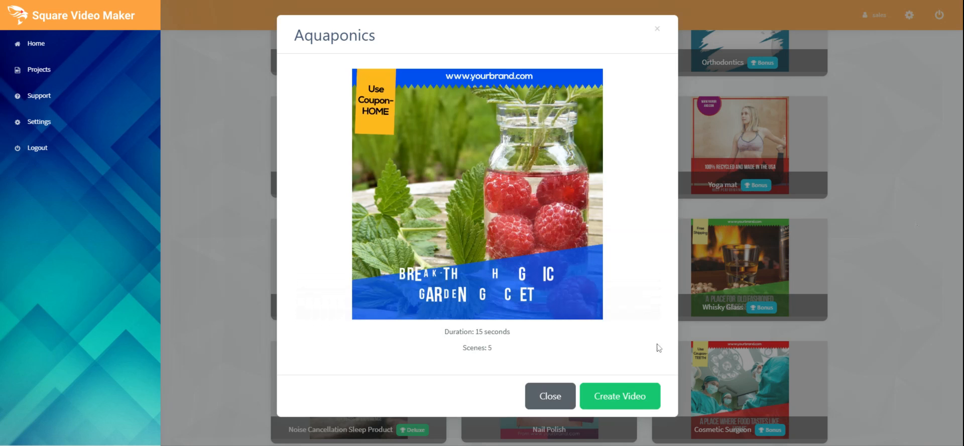
click(627, 398)
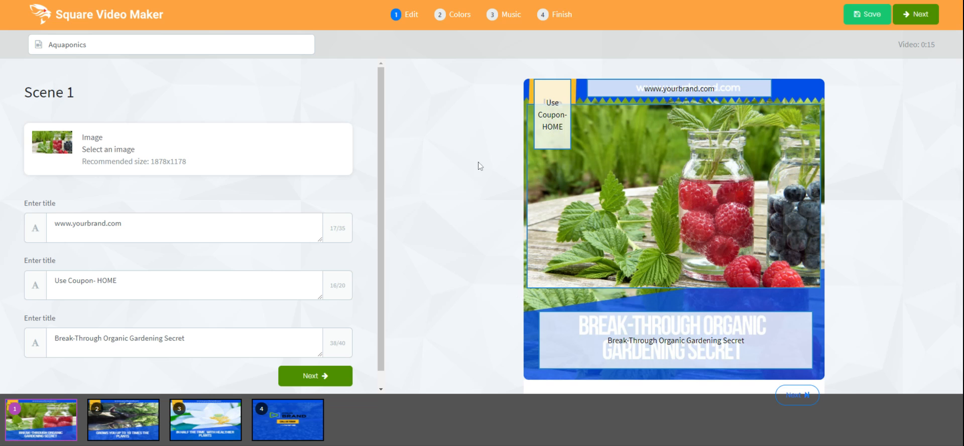
Rename the project to bike store.
click(151, 45)
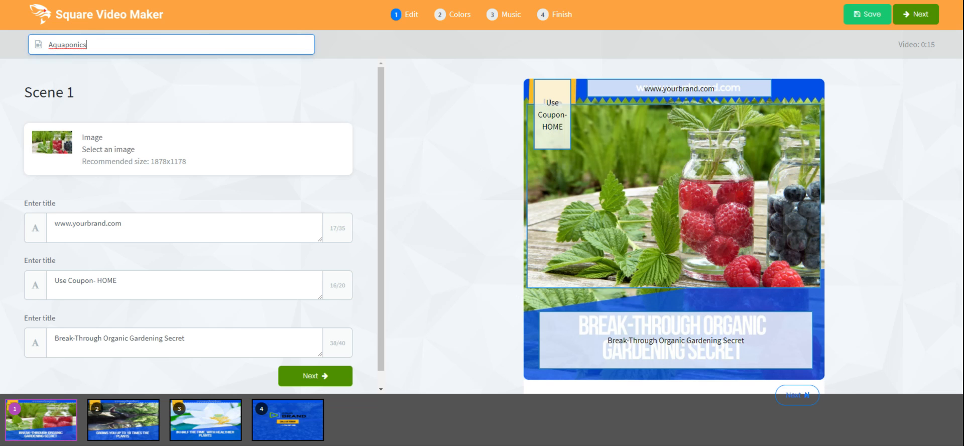
key(ctrl+a)
text(bike store)
Replace scene 1's image with the Pixabay 'engagement, couple, romance' photo found by searching for bike.
click(60, 149)
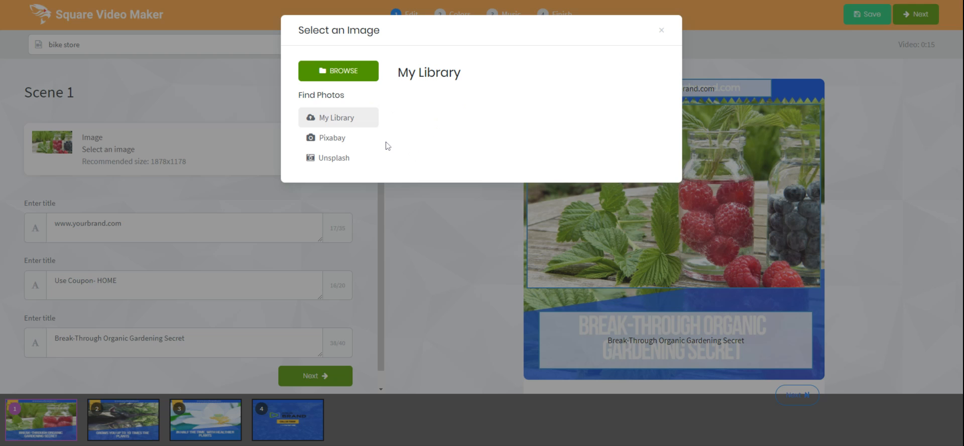
click(339, 141)
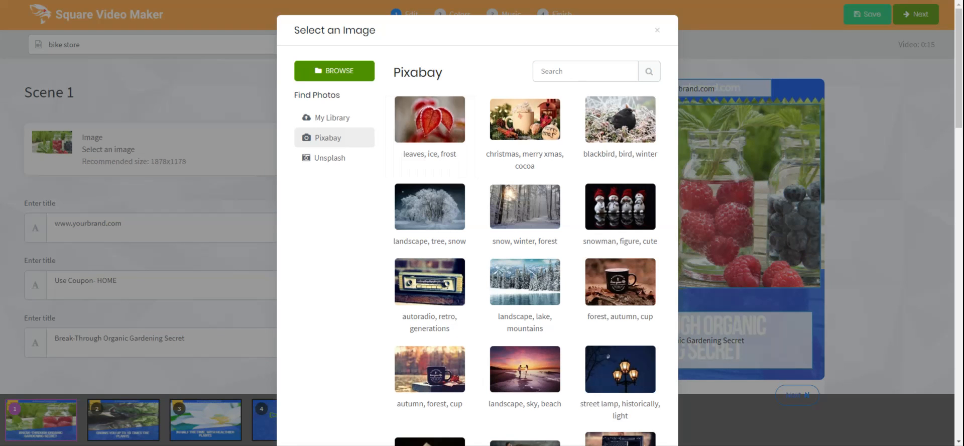
click(570, 72)
text(b)
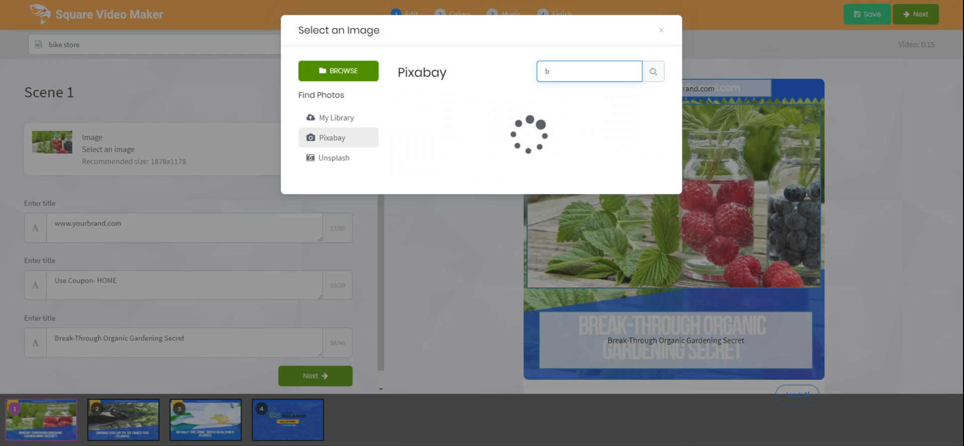
text(ike)
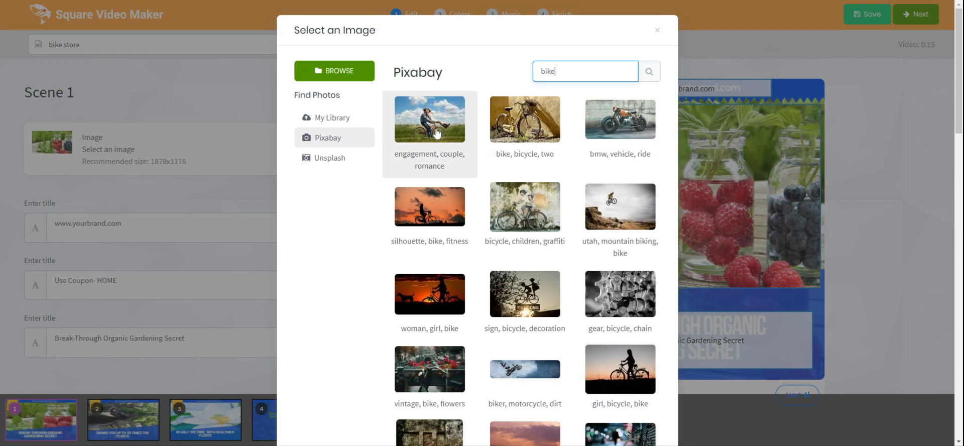
click(407, 120)
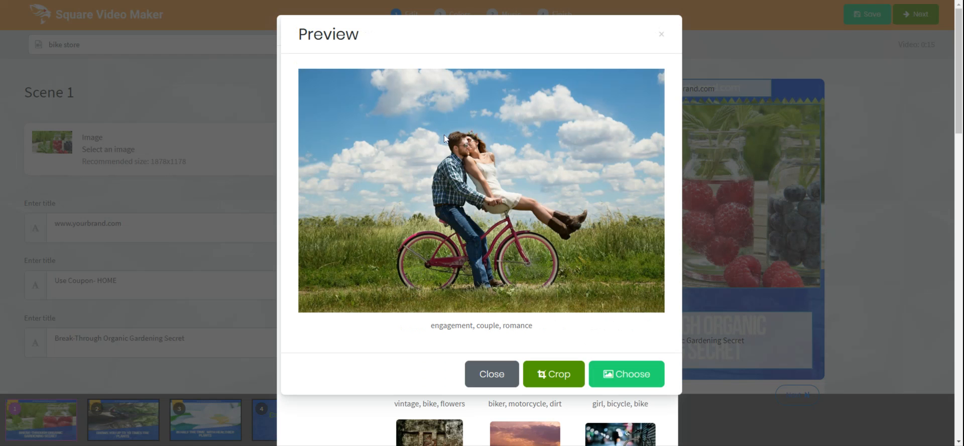
click(634, 375)
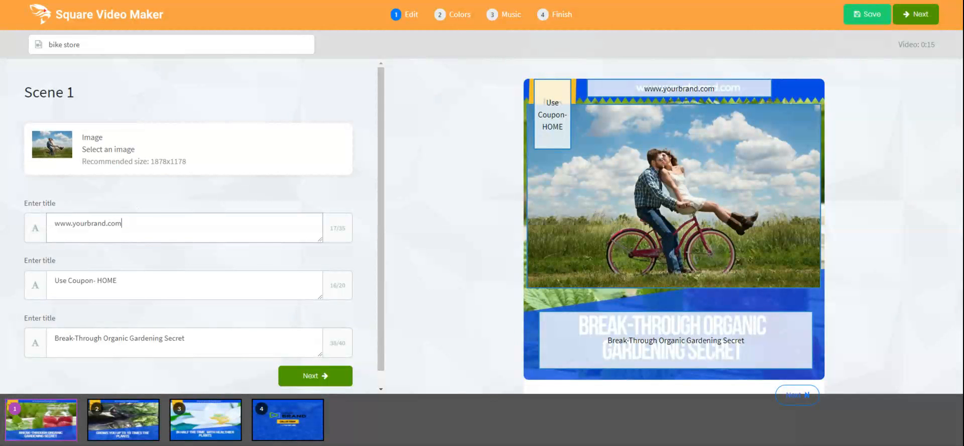
Change the coupon text of scene 1 to 'Use Coupon- 20off'.
drag(122, 224, 40, 221)
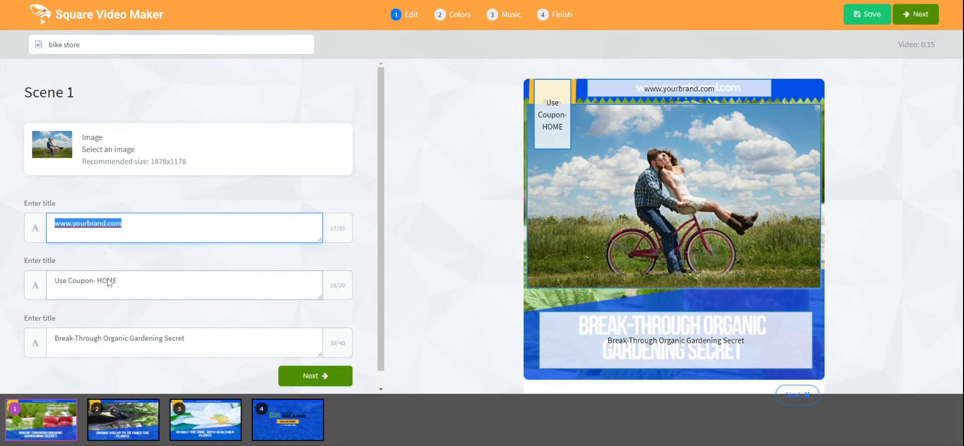
click(129, 281)
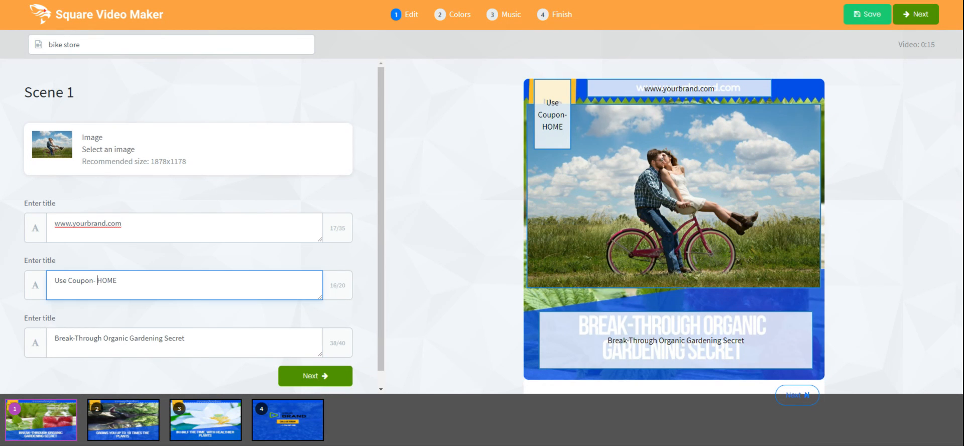
key(shift+Right)
key(shift+Right)
key(shift+Right)
key(shift+Right)
text(20off)
Replace scene 1's main title with '20% Off All Bikes In Stock'.
key(ctrl+a)
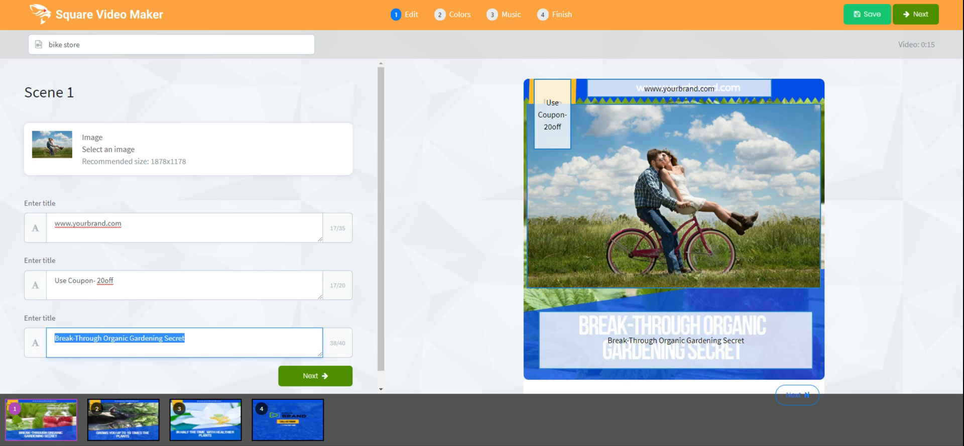
text(20)
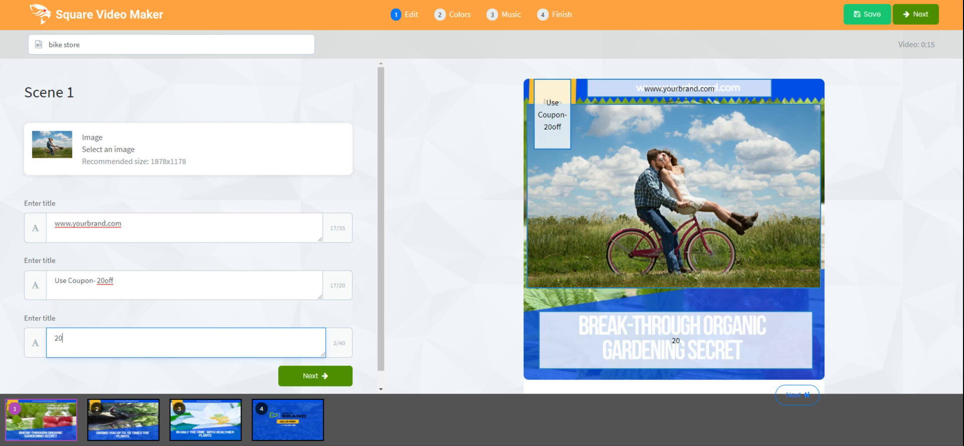
text(% Off All Bikes)
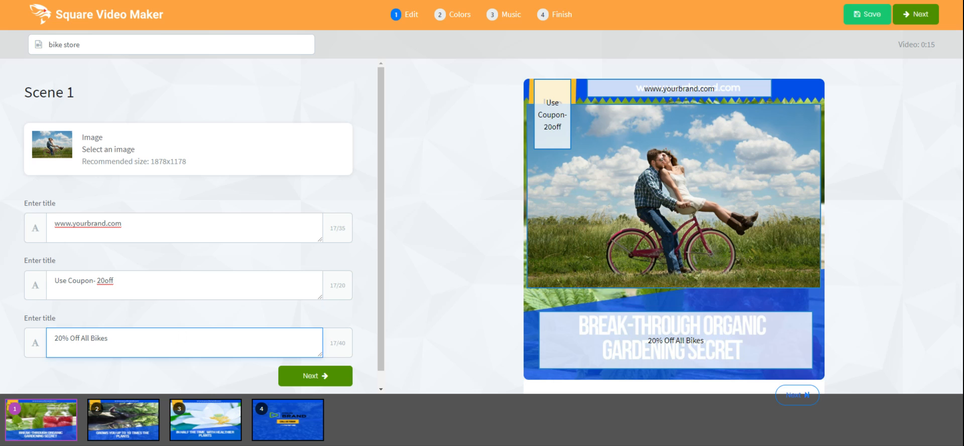
text( In Stock)
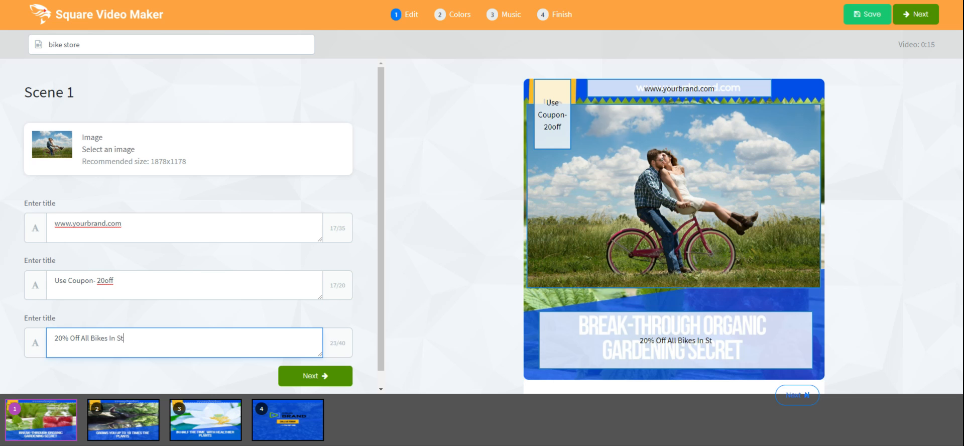
Move to scene 2 and replace its image with the Unsplash 'Sunrise Rides' bike photo.
click(333, 381)
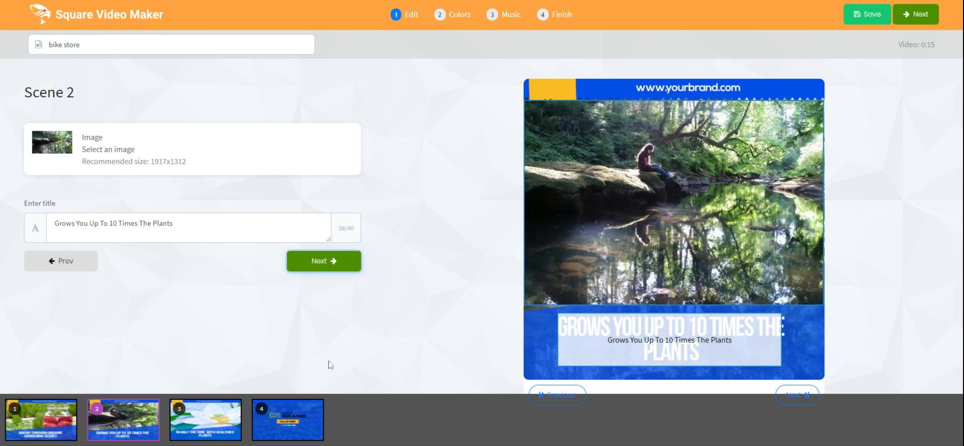
click(67, 149)
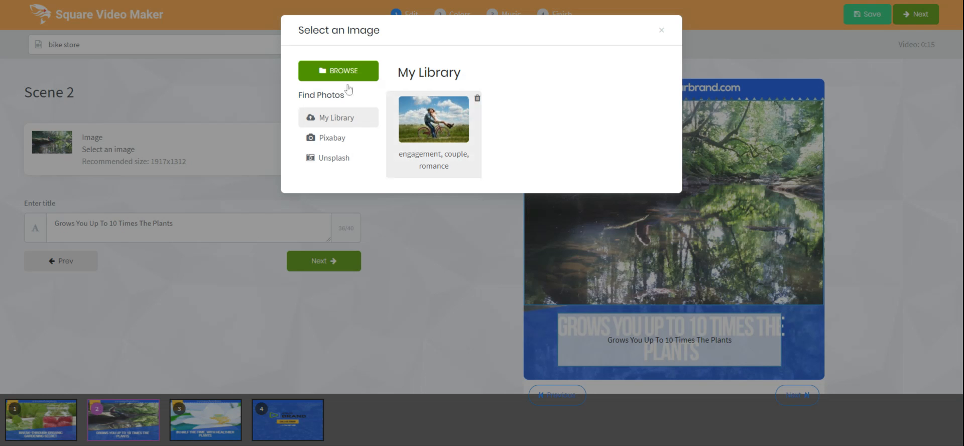
click(337, 142)
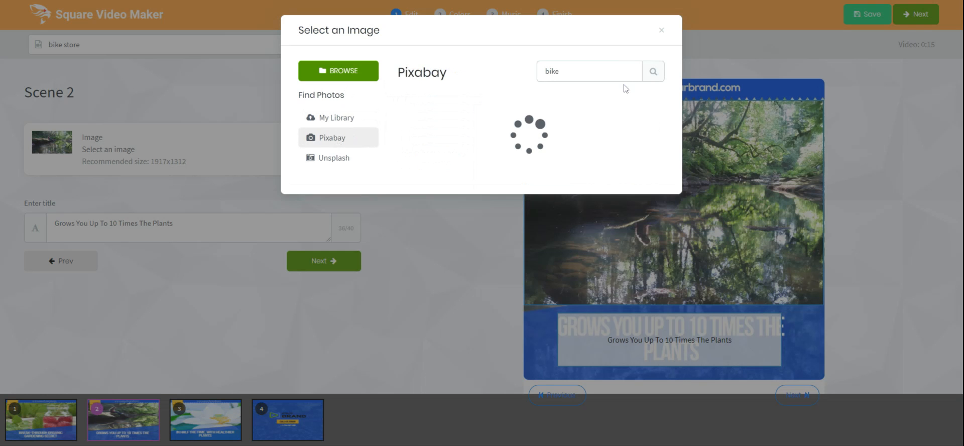
click(585, 72)
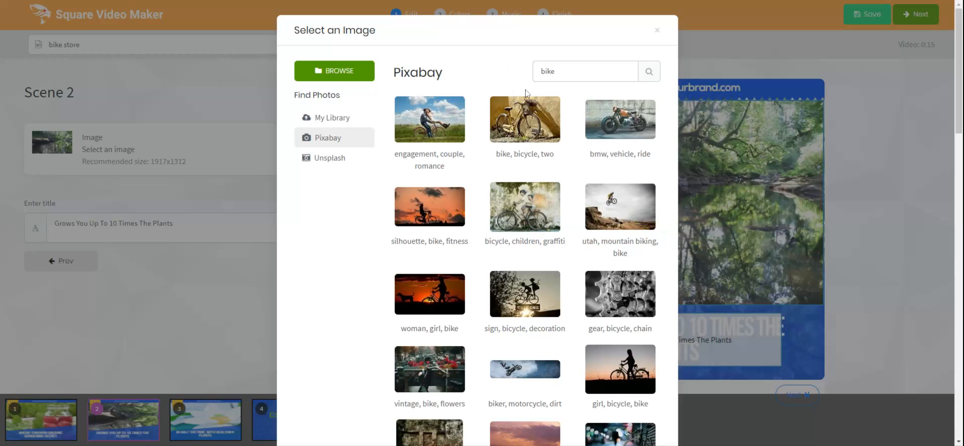
click(343, 161)
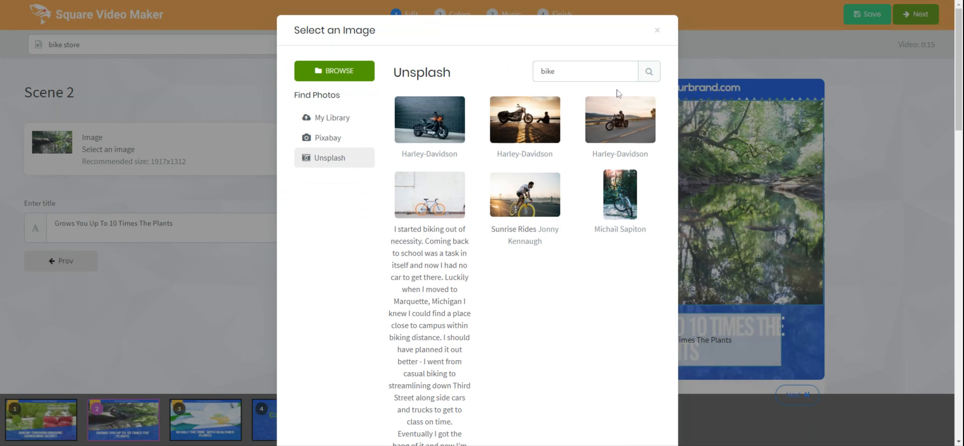
click(561, 300)
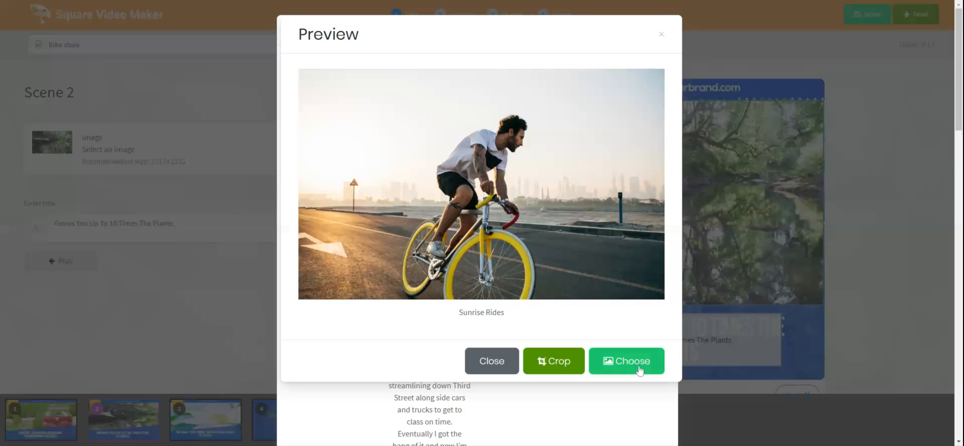
click(639, 371)
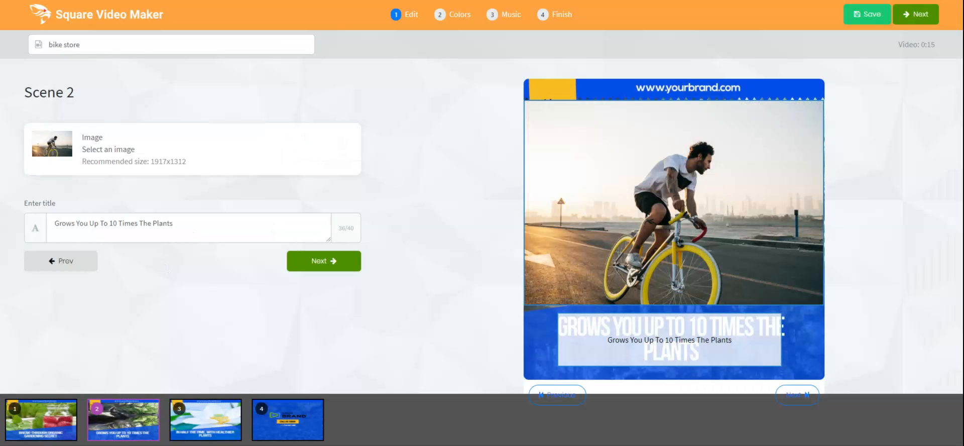
Replace scene 2's title with 'Perfect for the city'.
click(188, 226)
key(ctrl+a)
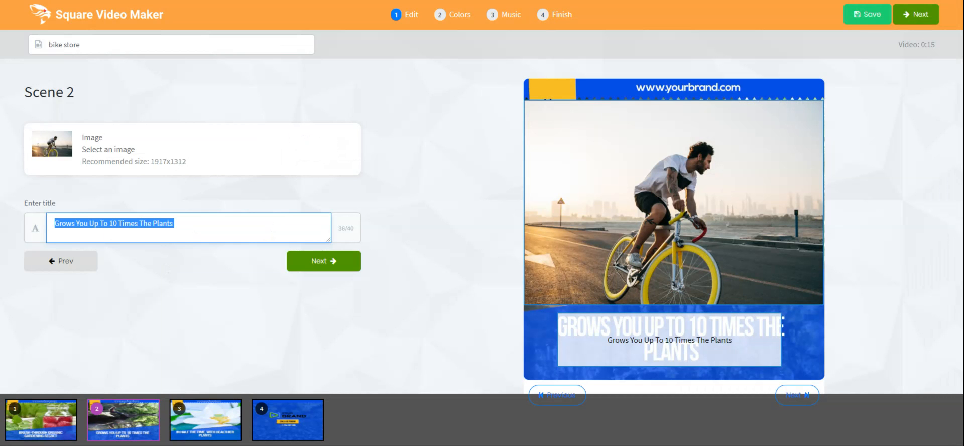
text(Perfe)
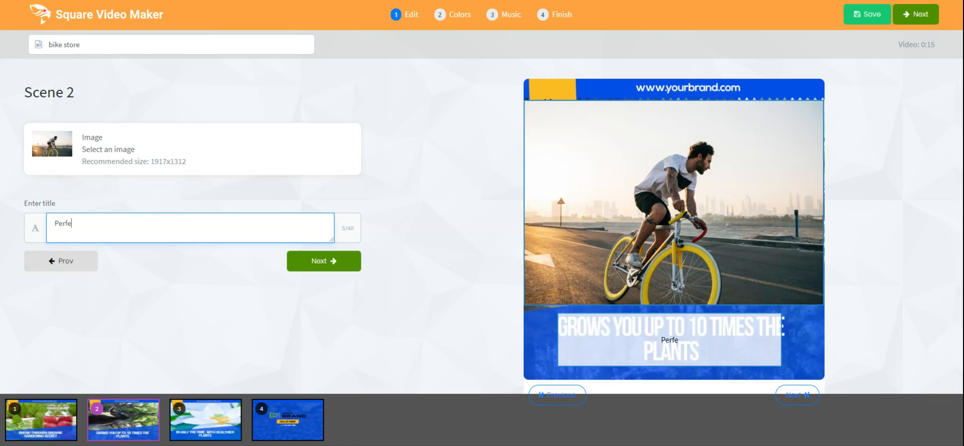
text(ct for the city)
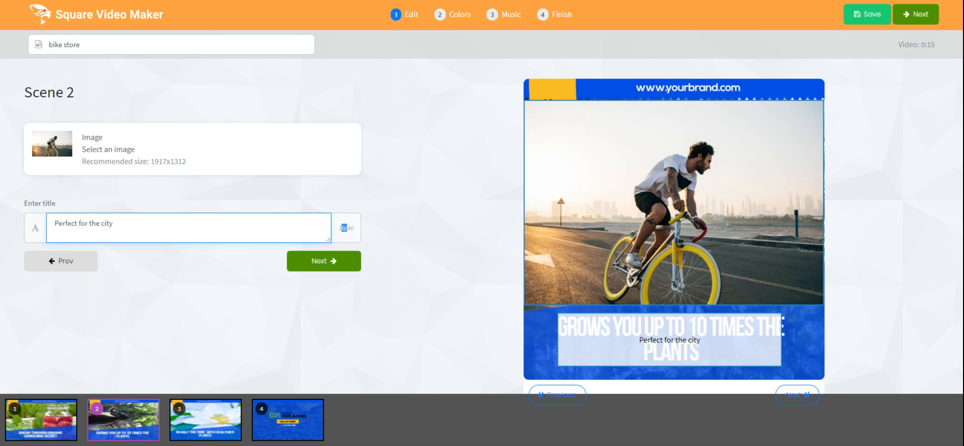
drag(342, 228, 347, 228)
click(361, 231)
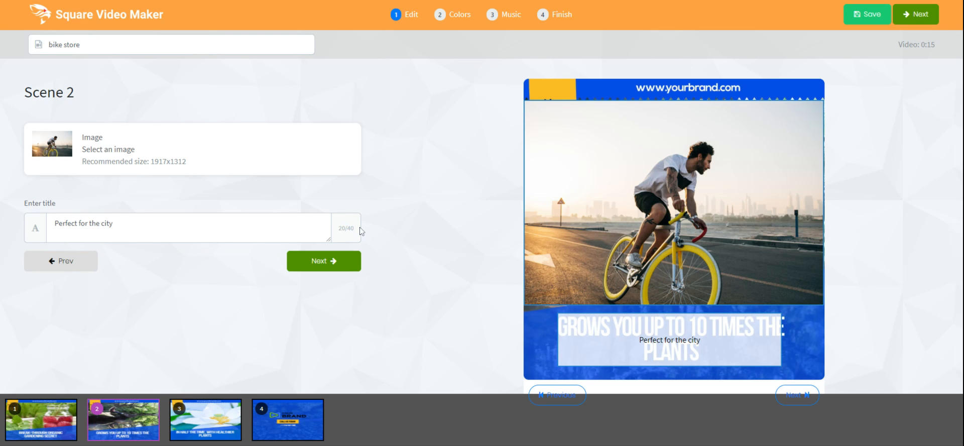
Move to scene 3 and replace its image with the Unsplash 'Girls on Fons racebikes' photo.
click(336, 270)
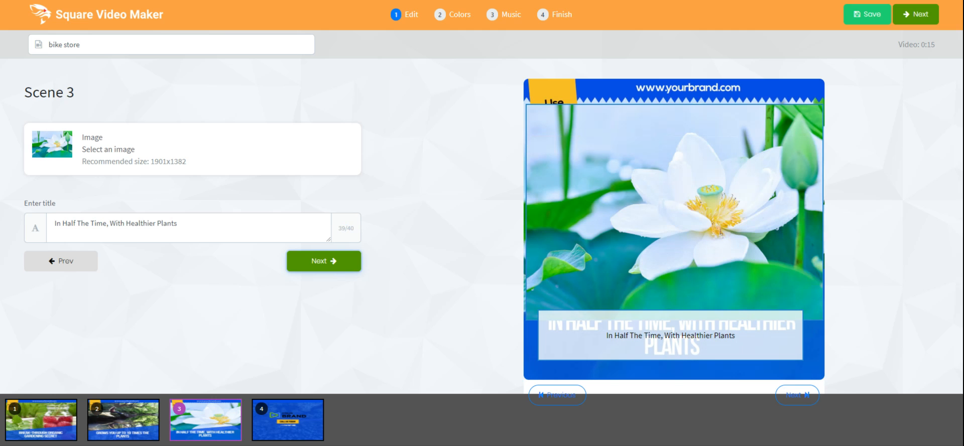
click(66, 149)
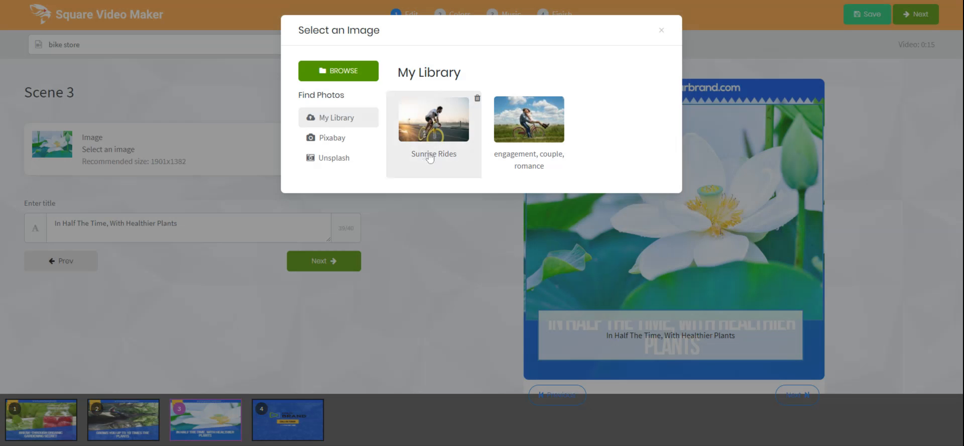
click(344, 160)
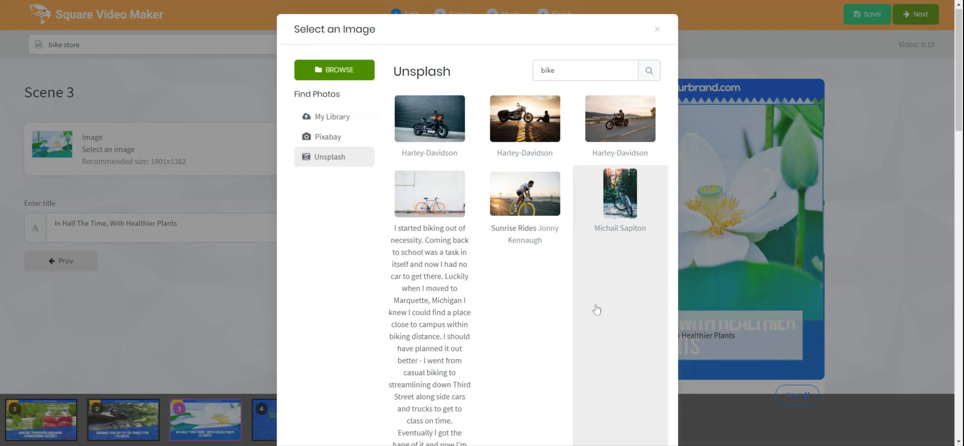
scroll(597, 309, down, 5)
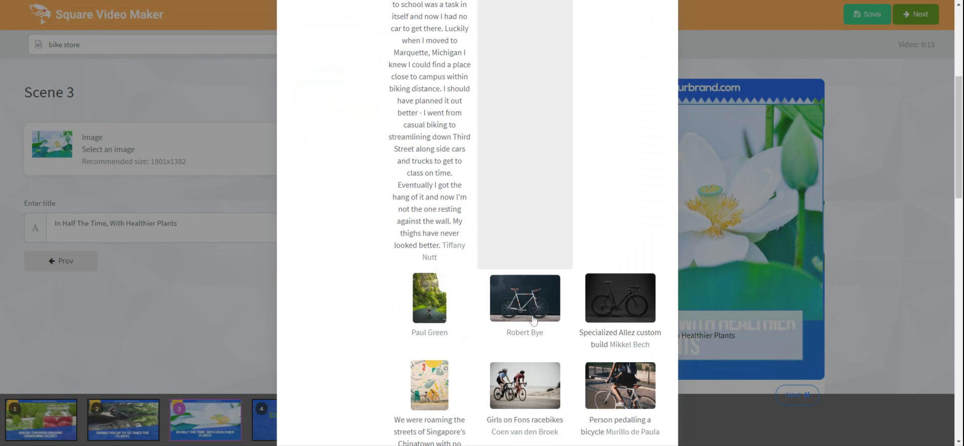
click(535, 396)
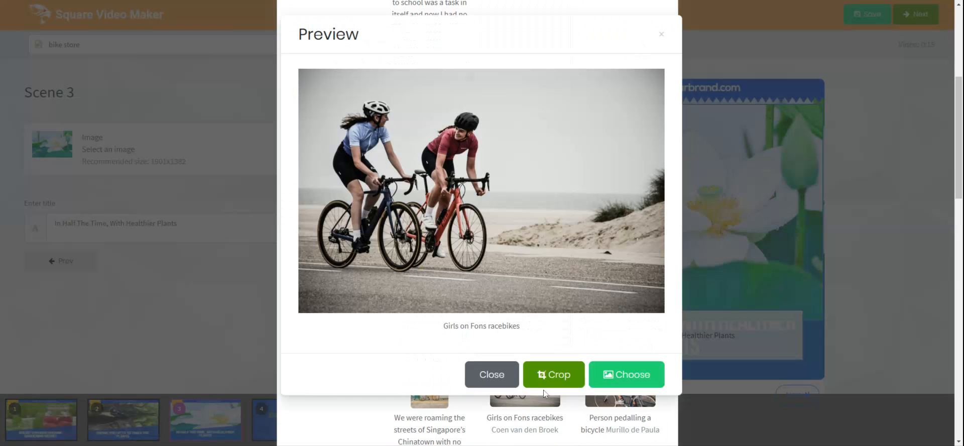
click(624, 374)
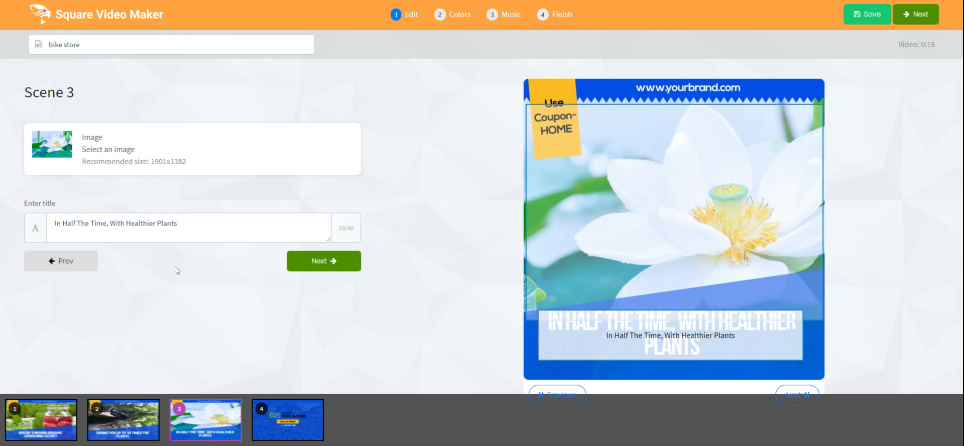
Replace scene 3's title with 'Cross country bikes available' and continue to scene 4.
click(201, 226)
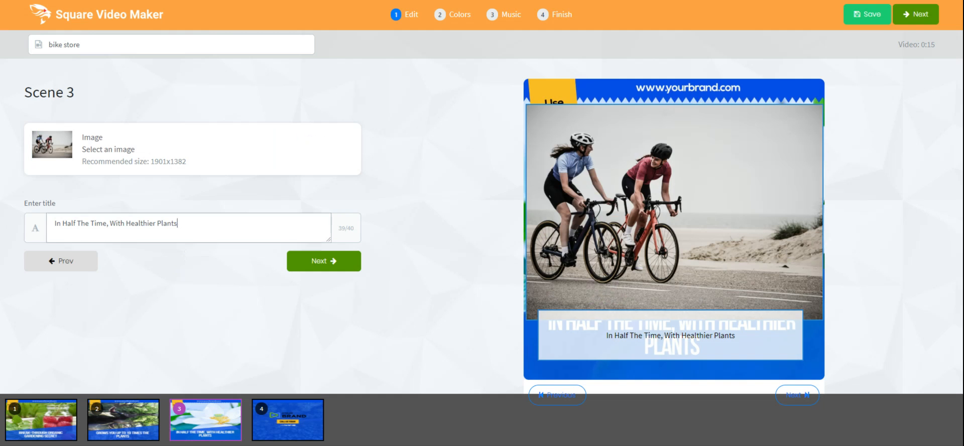
key(ctrl+a)
text(Cro)
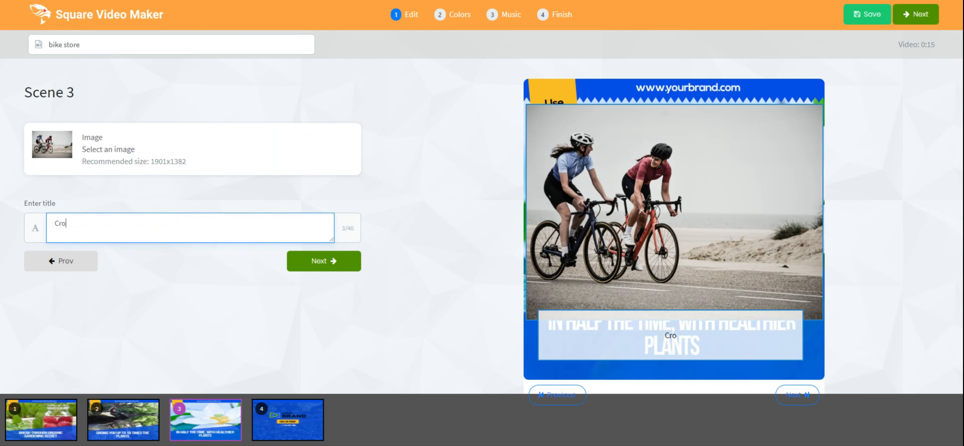
text(ss country bi)
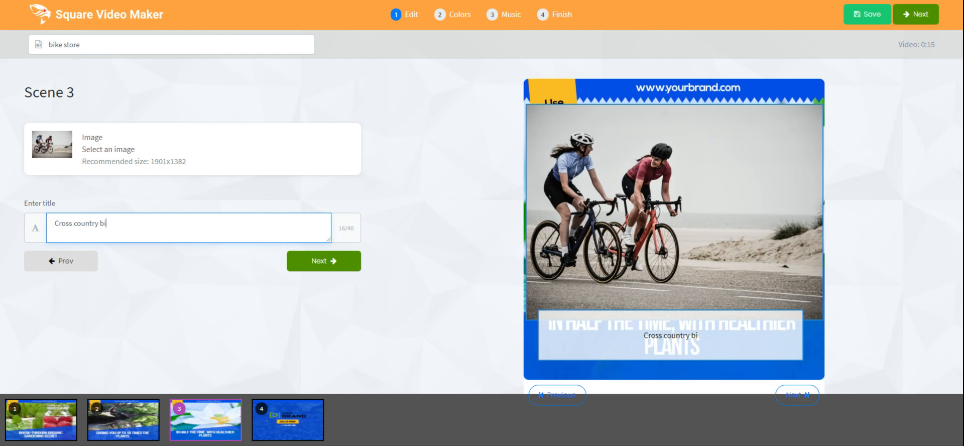
text(kes available)
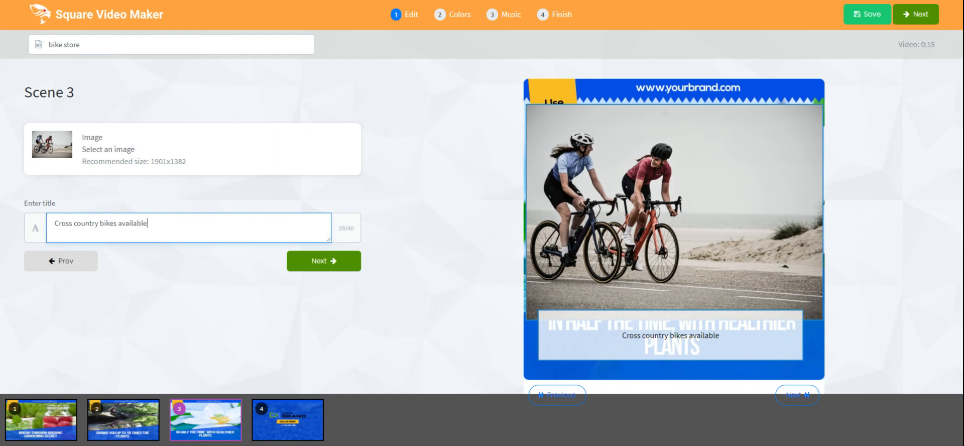
click(307, 263)
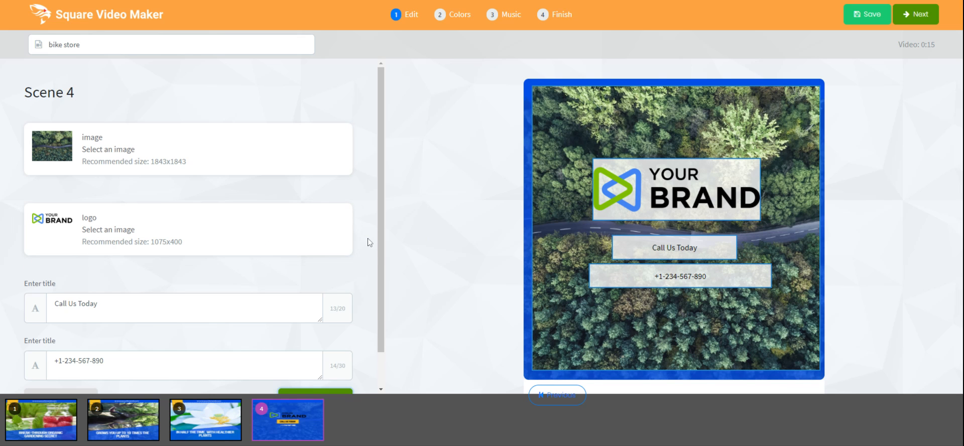
Review scene 4's image, logo and text fields without changes and continue to the Colors step.
click(322, 313)
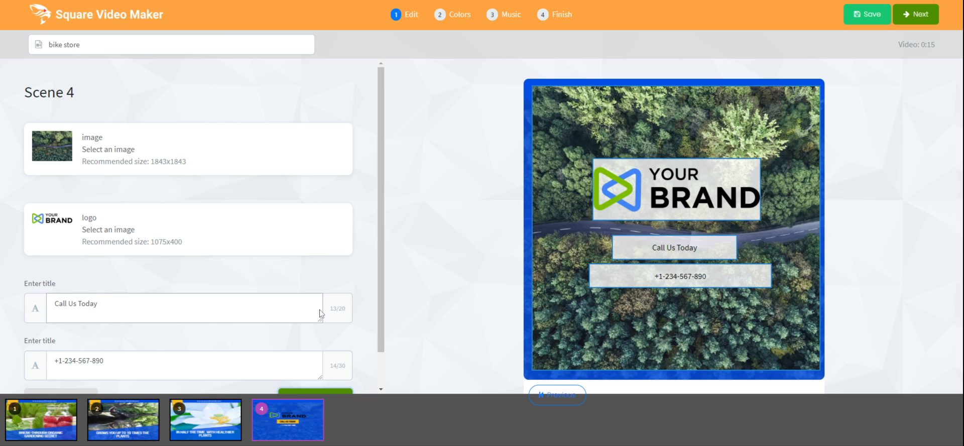
click(351, 286)
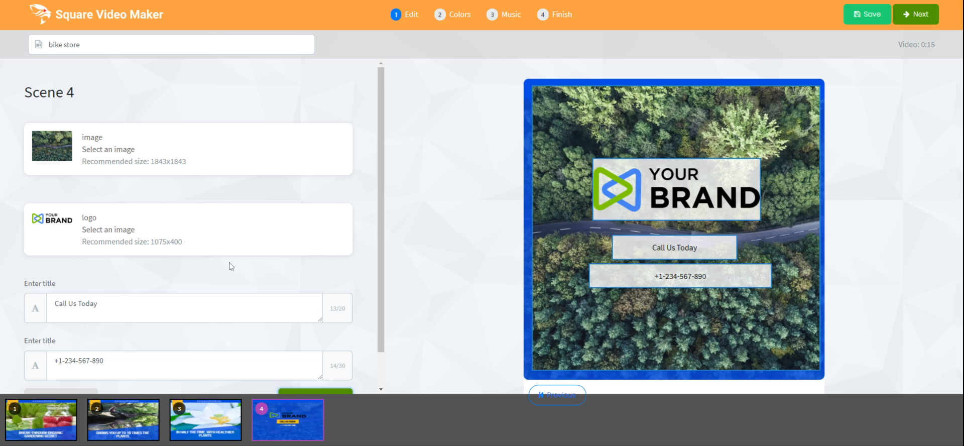
scroll(229, 262, down, 1)
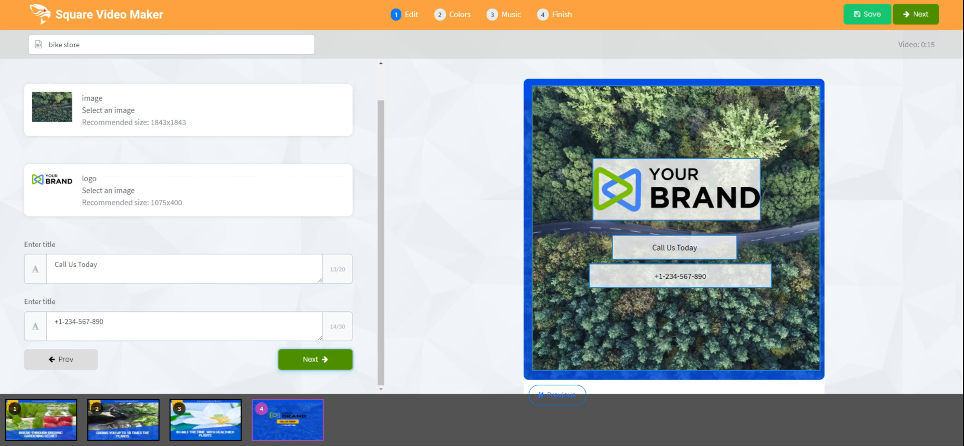
click(103, 266)
click(107, 322)
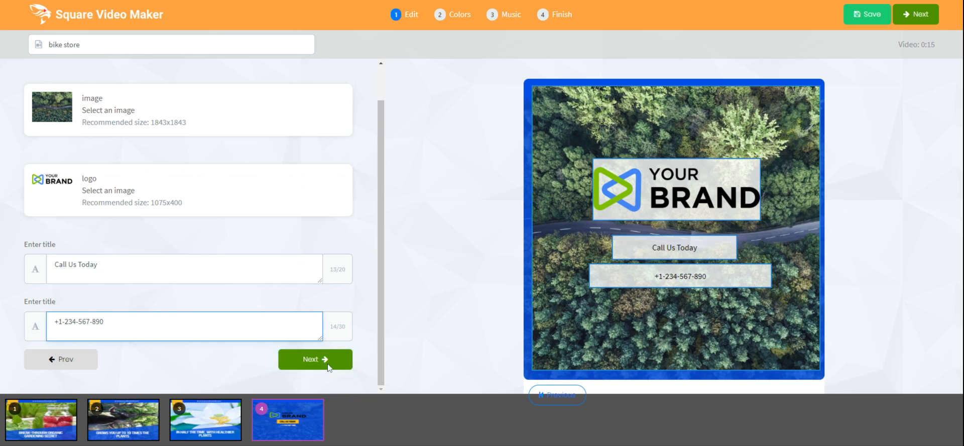
click(330, 362)
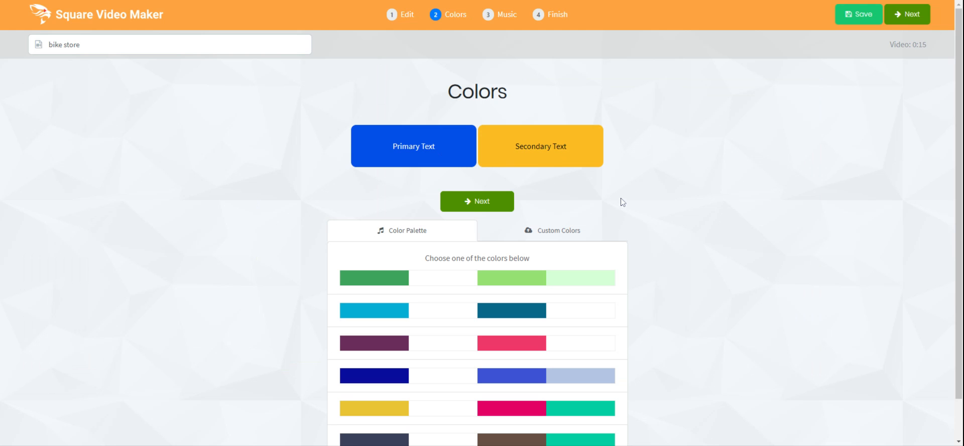
View the custom color settings, then continue to the Music step.
click(555, 235)
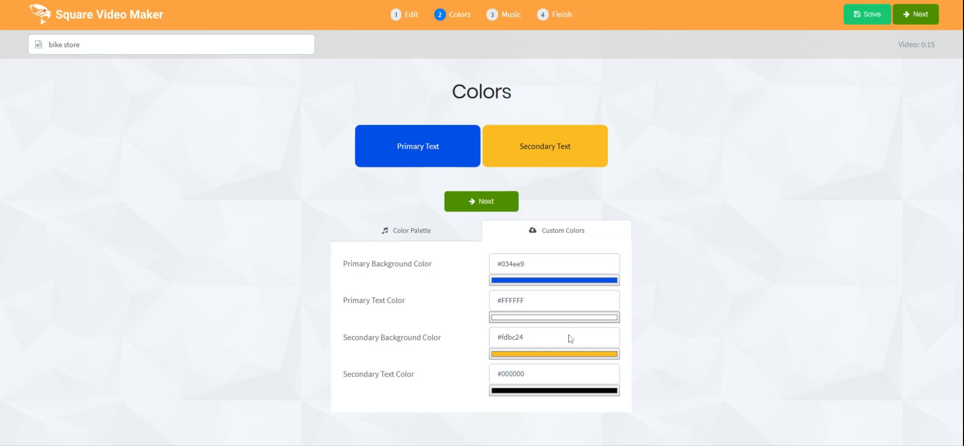
click(496, 207)
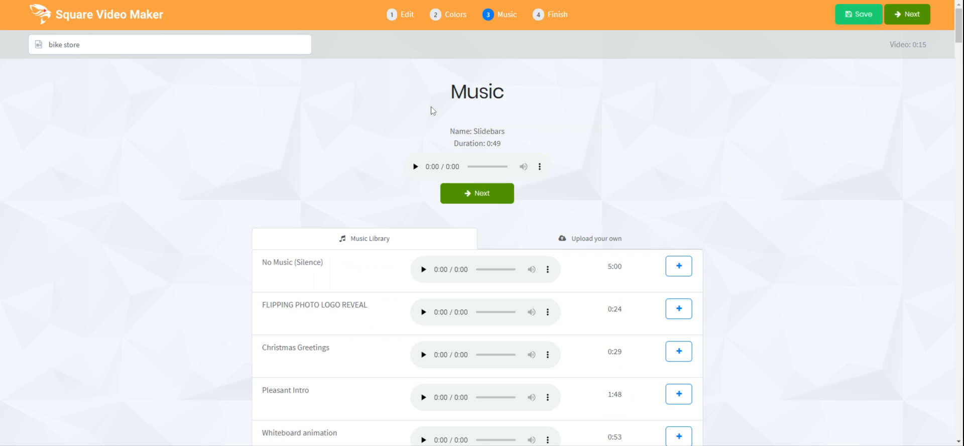
Preview the Slidebars music track, browse the music library and upload option, then continue to Finish.
click(416, 167)
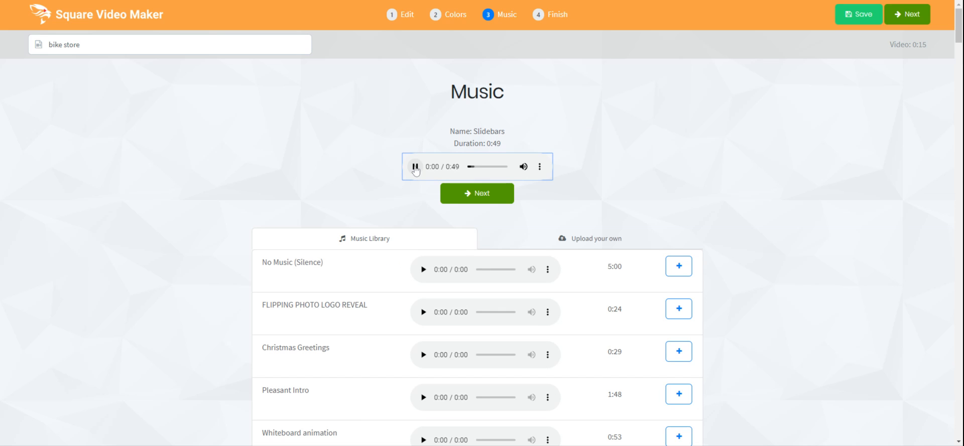
click(415, 168)
scroll(402, 259, down, 1)
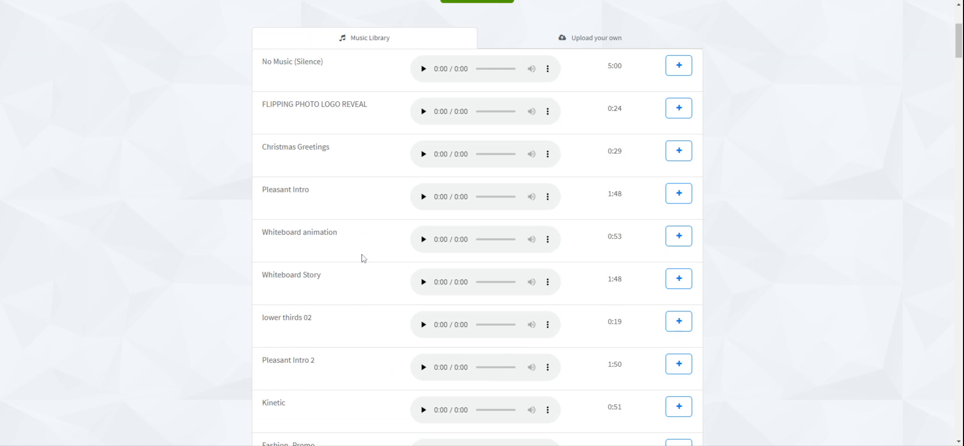
scroll(428, 163, up, 1)
scroll(775, 103, up, 4)
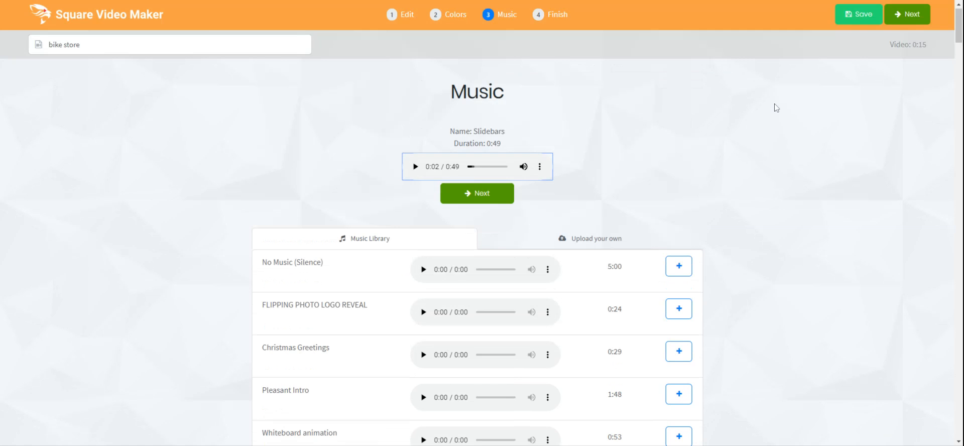
click(608, 246)
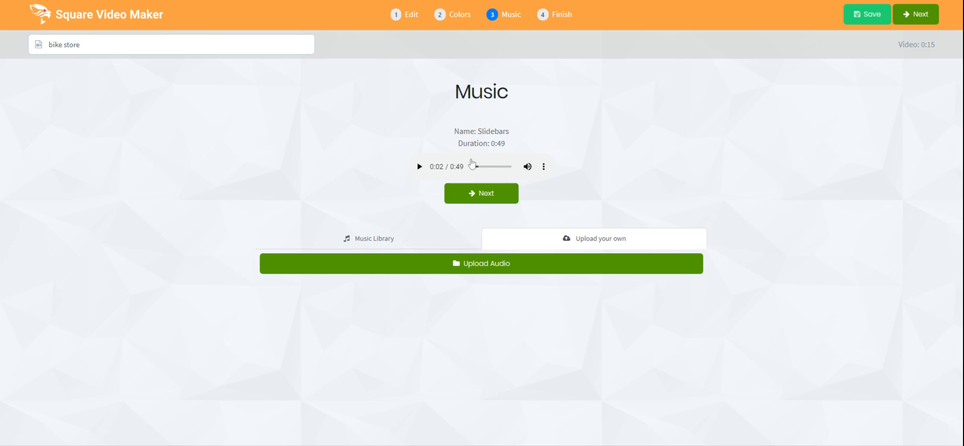
click(486, 195)
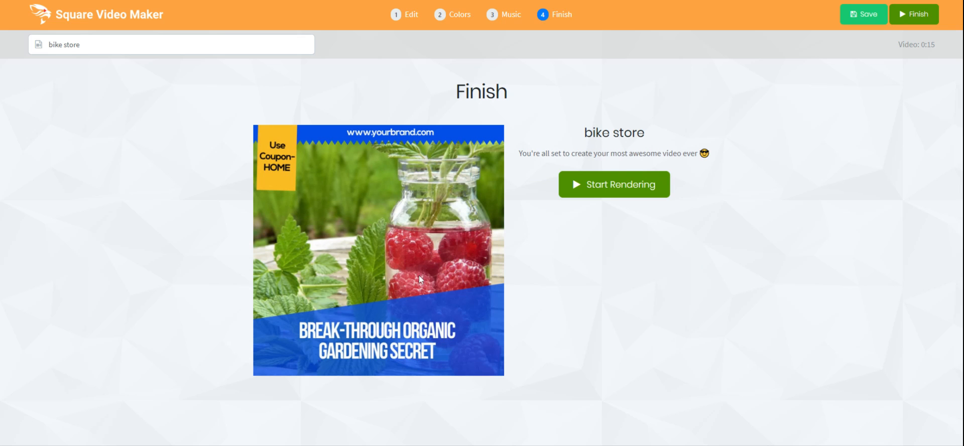
Start rendering the bike store video and open the Projects list.
click(619, 190)
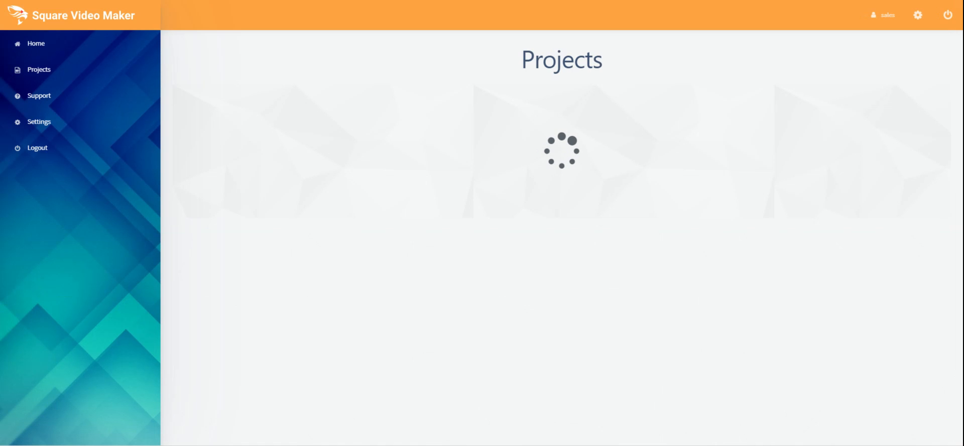
click(42, 75)
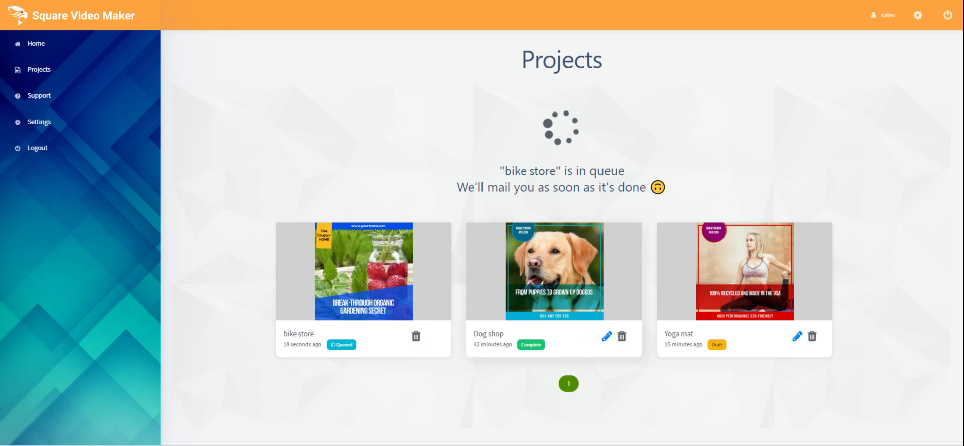
Preview the completed Dog shop video, close the preview, and return Home.
click(555, 274)
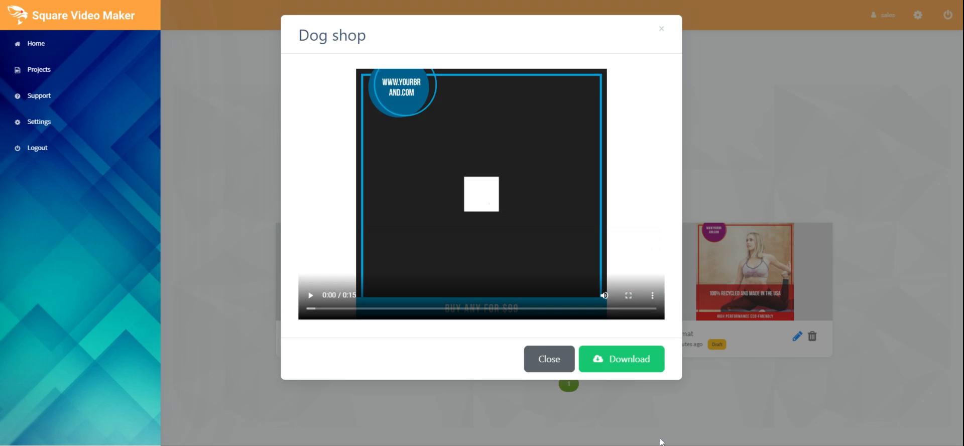
click(662, 32)
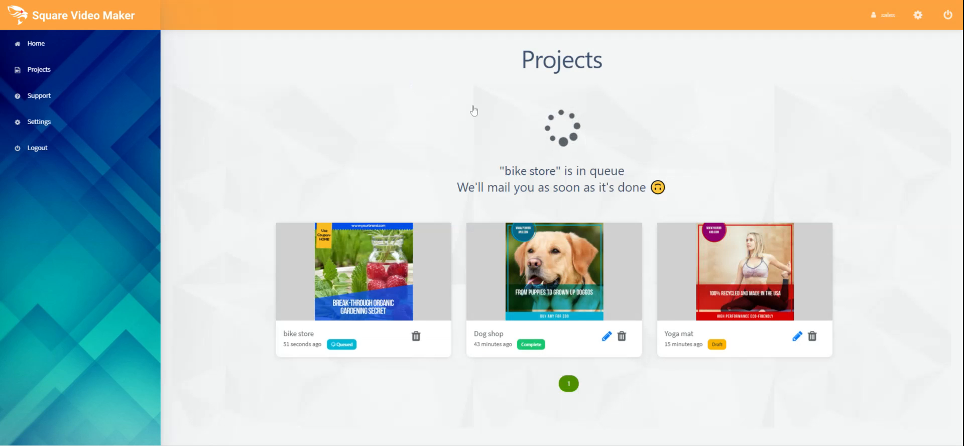
click(38, 47)
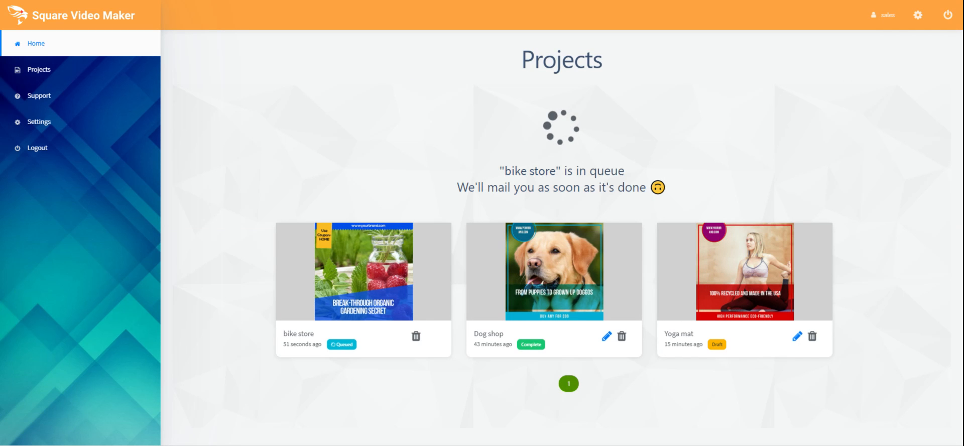